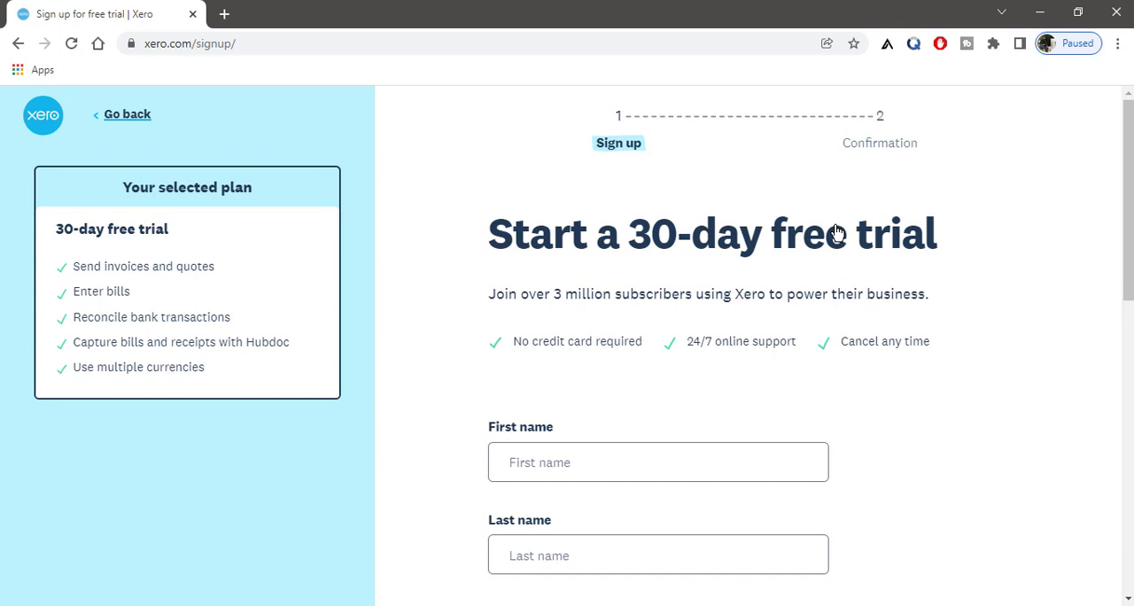
# Step: Fill in the first and last name on the free trial sign-up form and set the location to United Kingdom
pyautogui.scroll(-1, 772, 235)
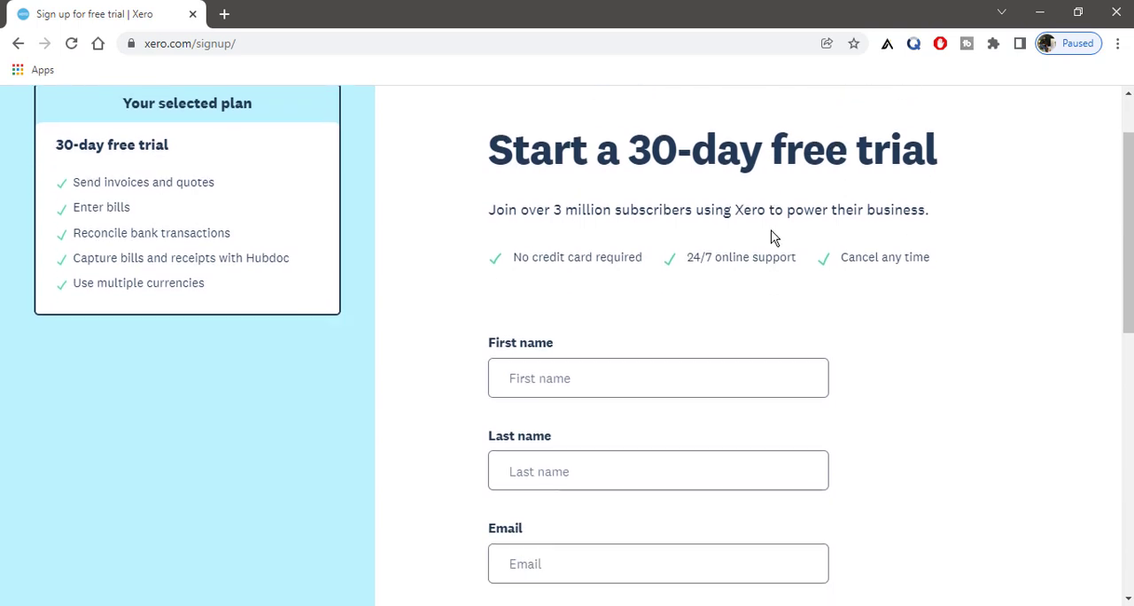
pyautogui.scroll(-1, 773, 235)
pyautogui.scroll(-1, 979, 258)
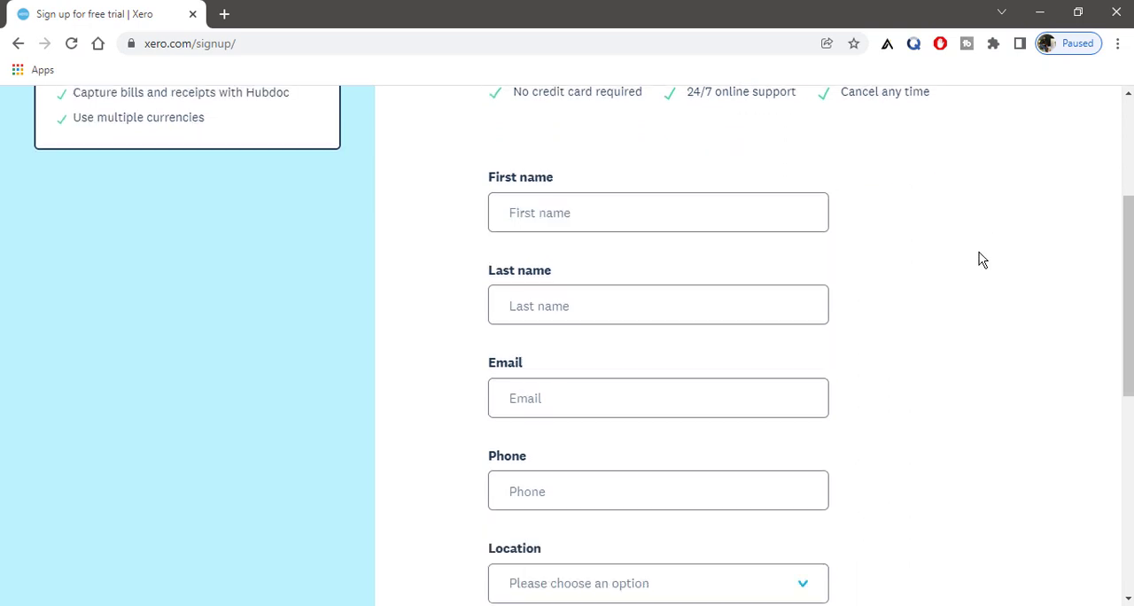
pyautogui.scroll(-1, 979, 259)
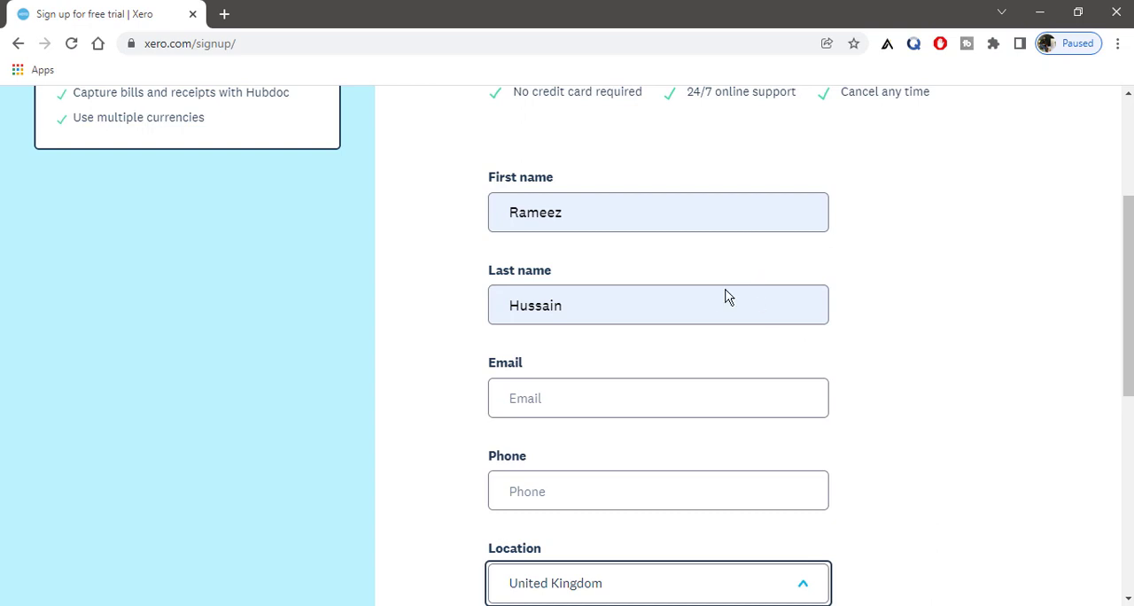
# Step: Complete the "I'm not a robot" check, agree to the terms of use, privacy notice and offer details, and submit the sign-up form
pyautogui.scroll(-1, 811, 387)
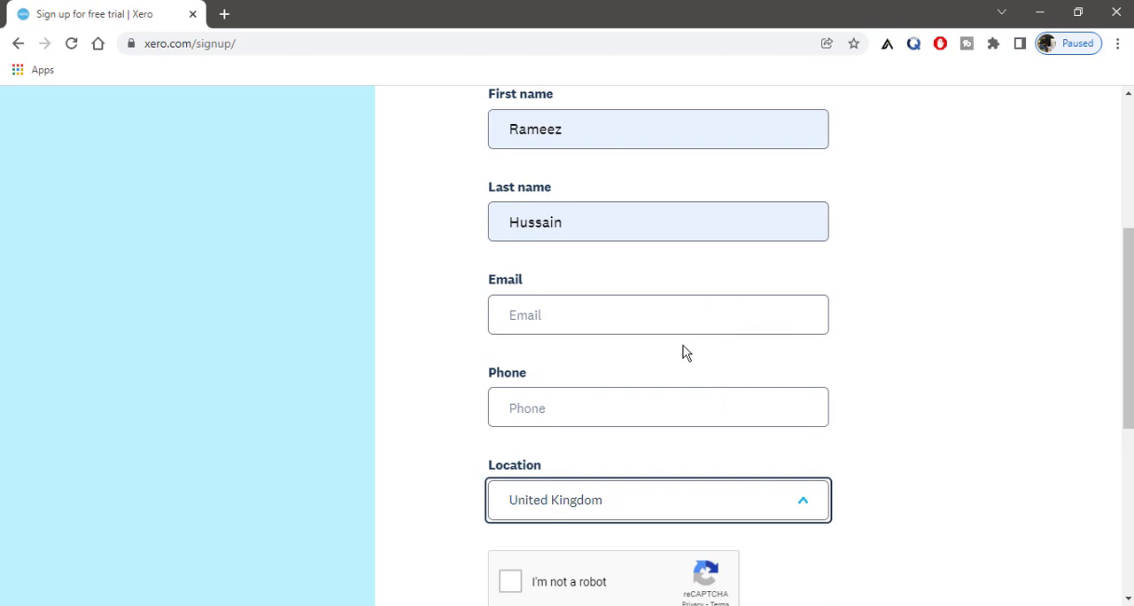
pyautogui.scroll(-1, 709, 367)
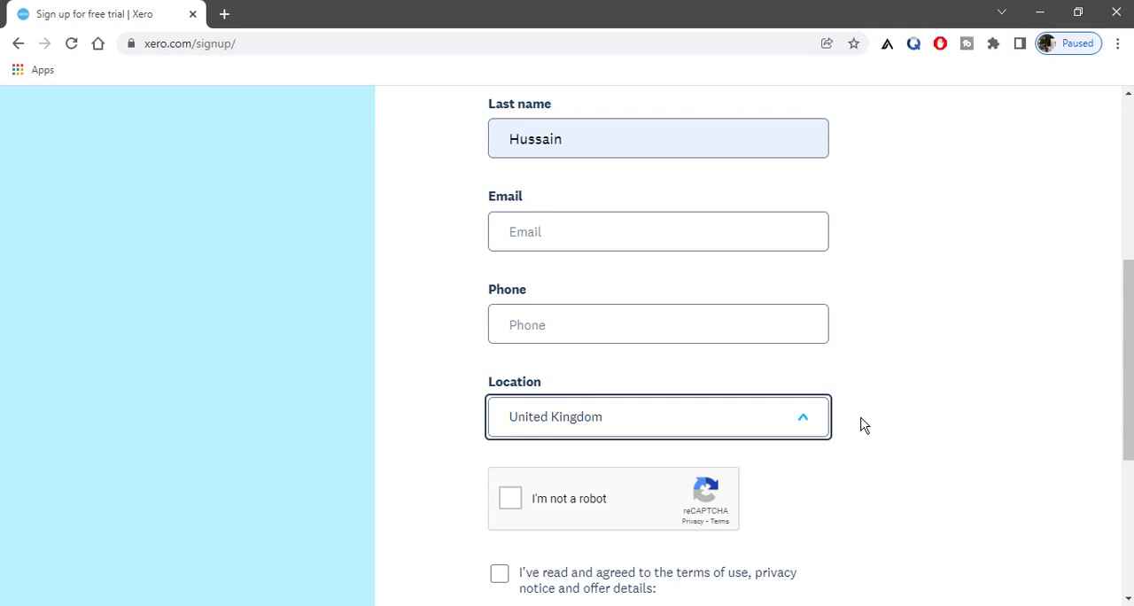
pyautogui.scroll(-1, 850, 427)
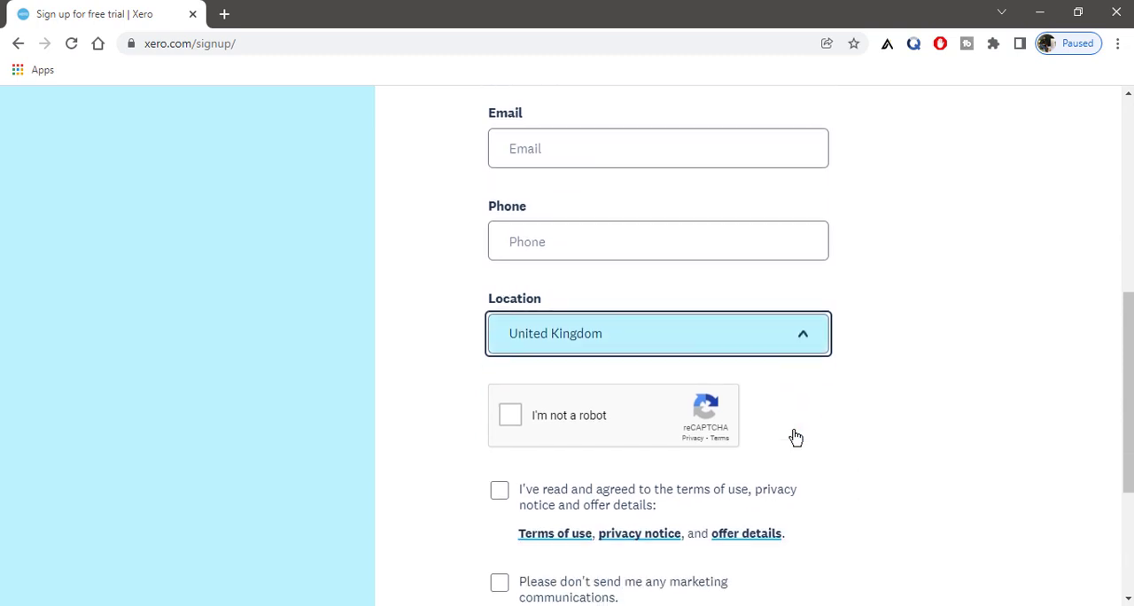
pyautogui.click(507, 421)
pyautogui.scroll(-1, 506, 422)
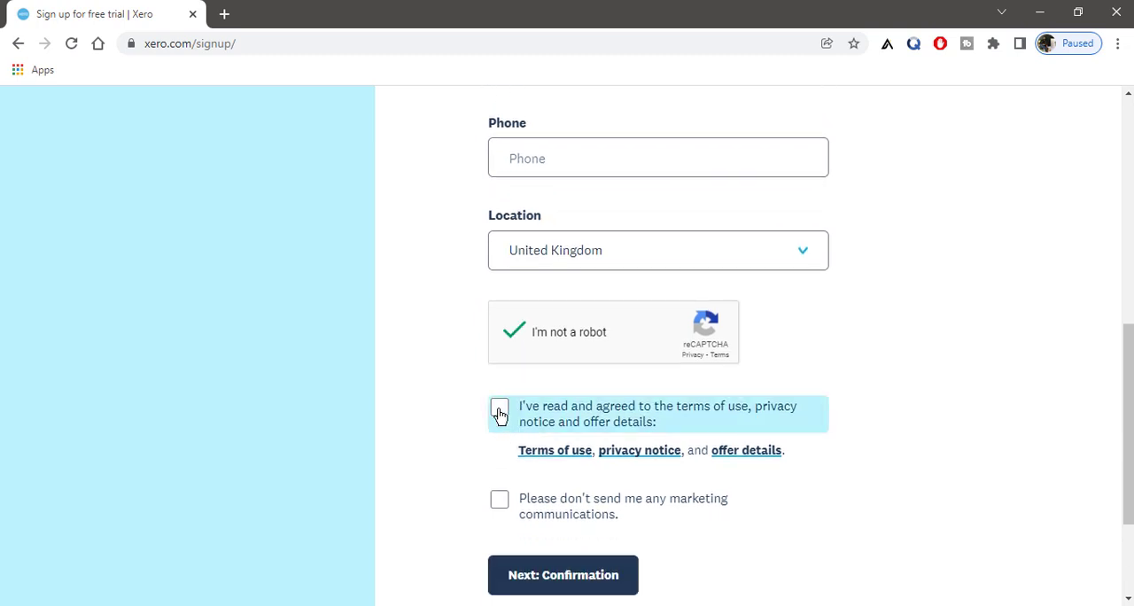
pyautogui.click(499, 412)
pyautogui.scroll(-2, 808, 413)
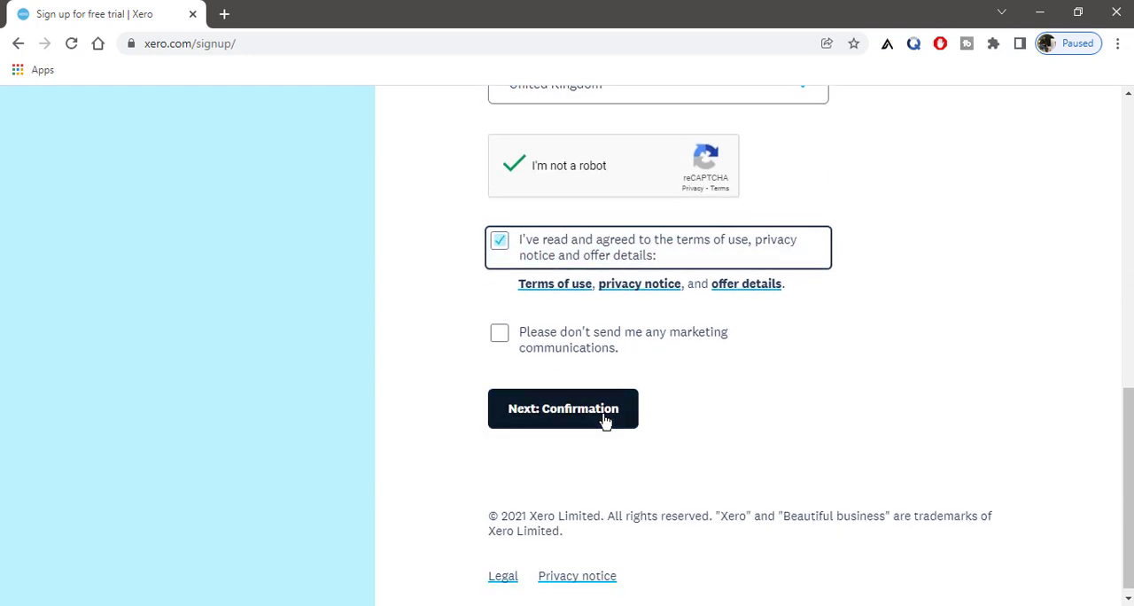
pyautogui.click(605, 419)
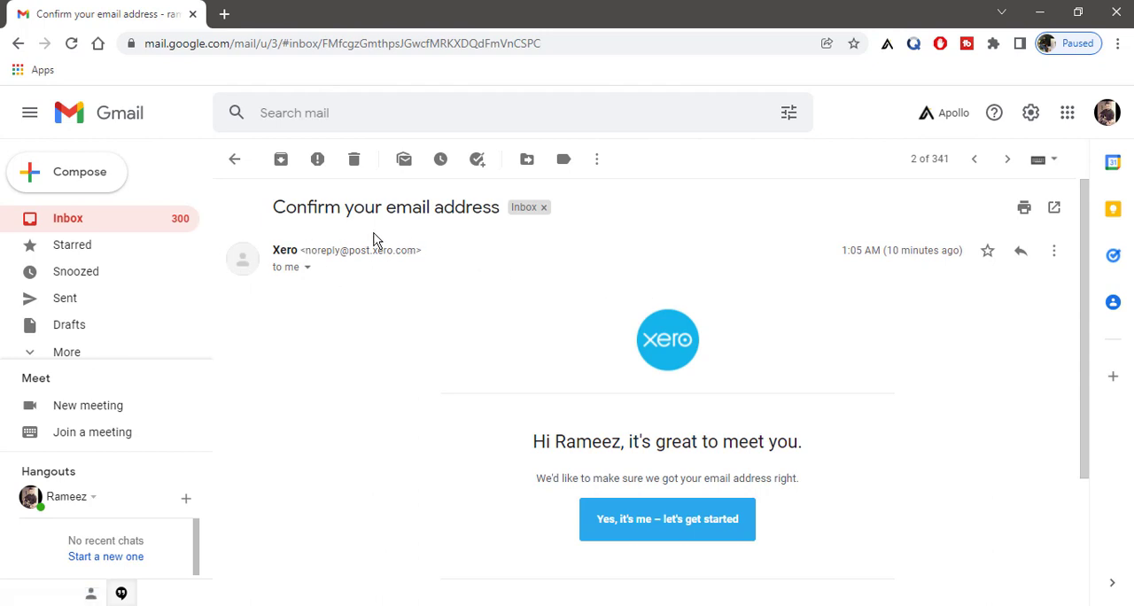
# Step: Confirm the email address from Xero's message in Gmail, and activate the account with a new account password
pyautogui.scroll(-1, 806, 403)
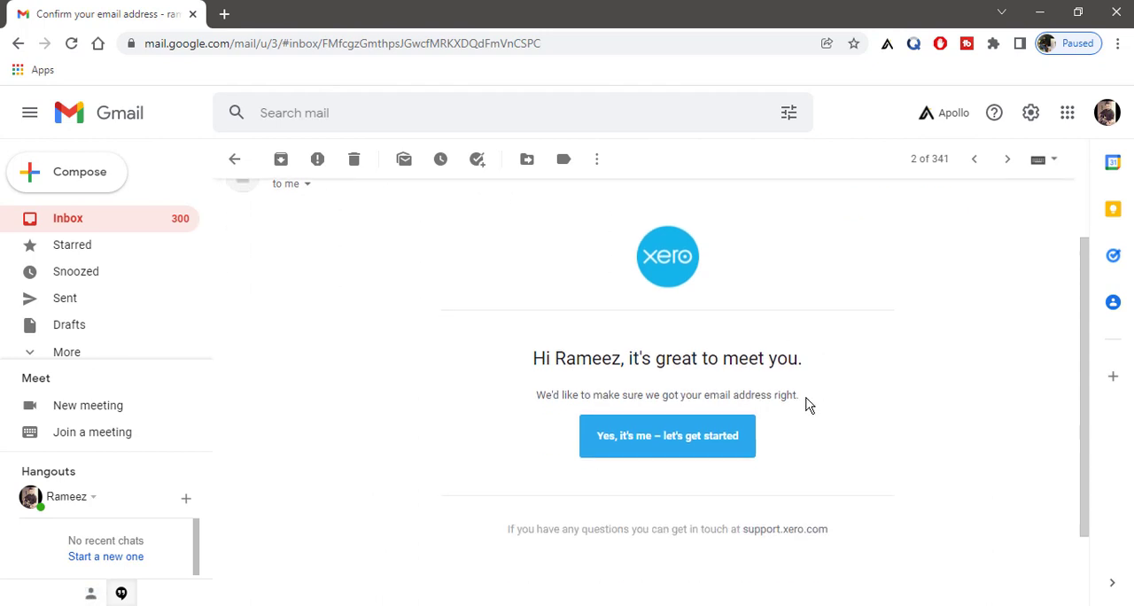
pyautogui.click(679, 454)
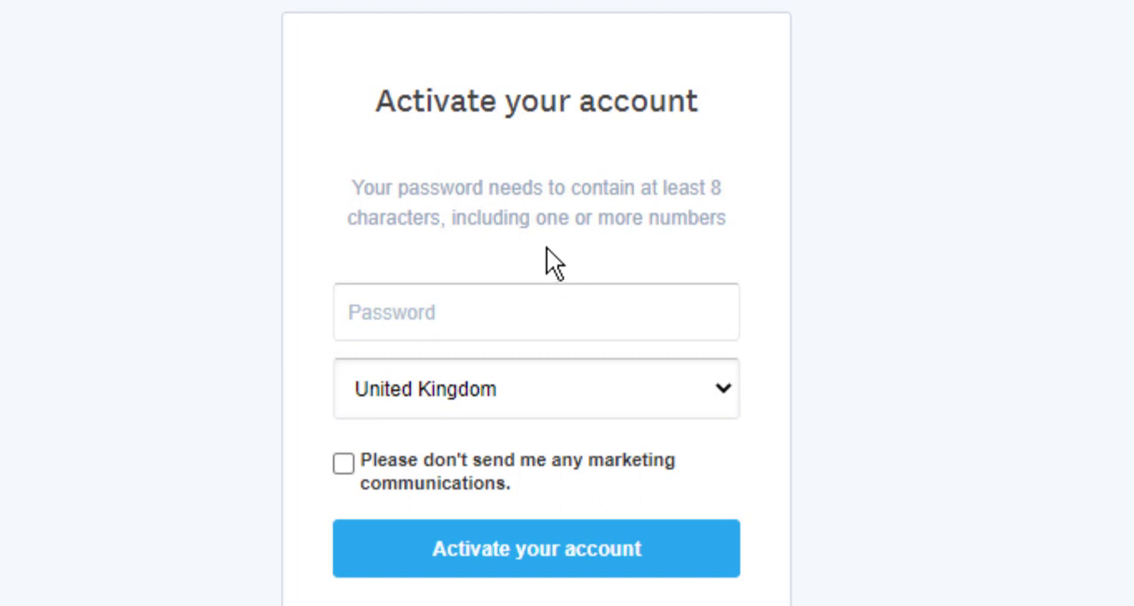
pyautogui.click(587, 316)
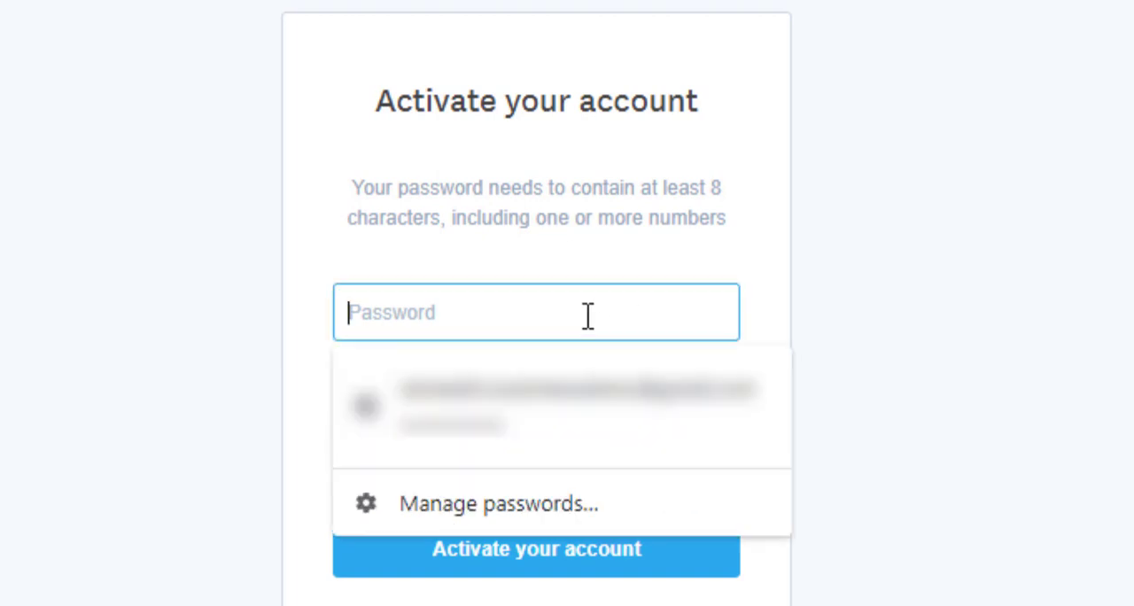
pyautogui.write('•••••••••')
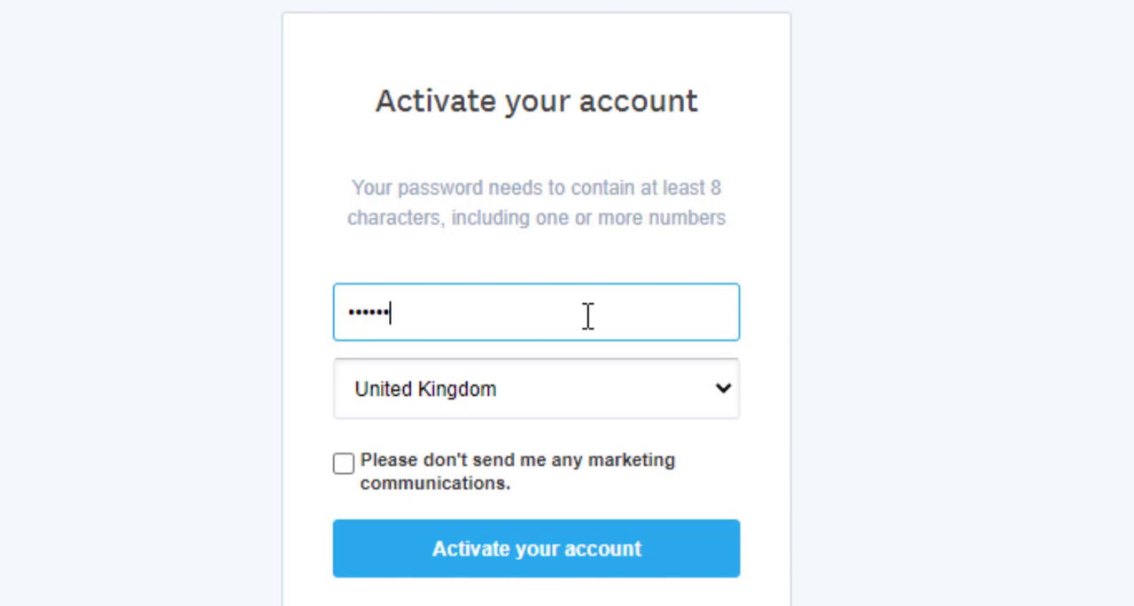
pyautogui.write('••••')
pyautogui.click(581, 571)
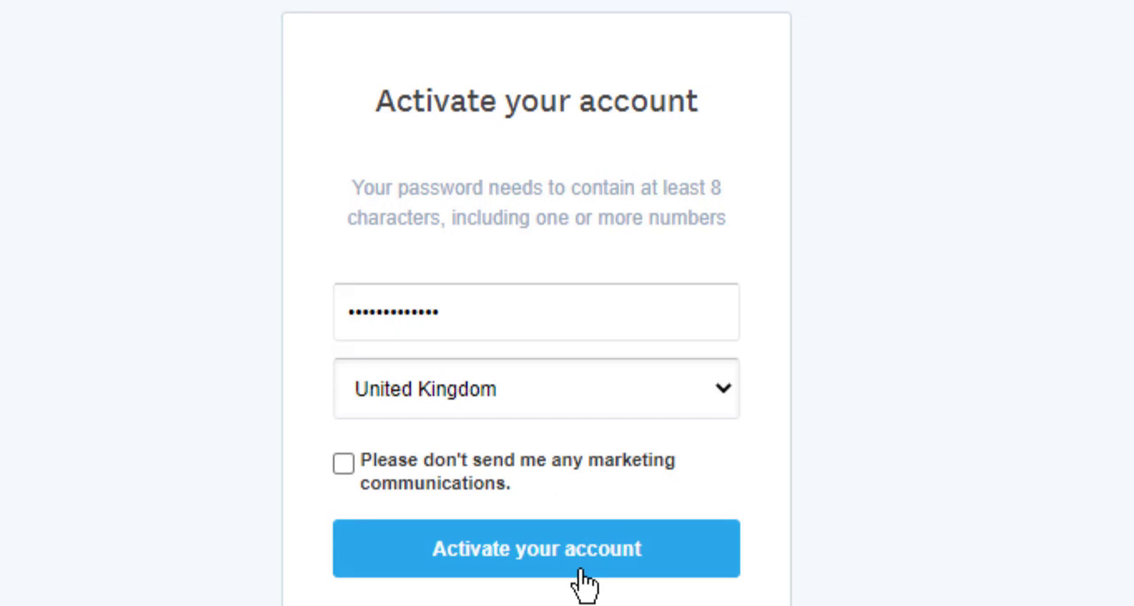
pyautogui.click(584, 583)
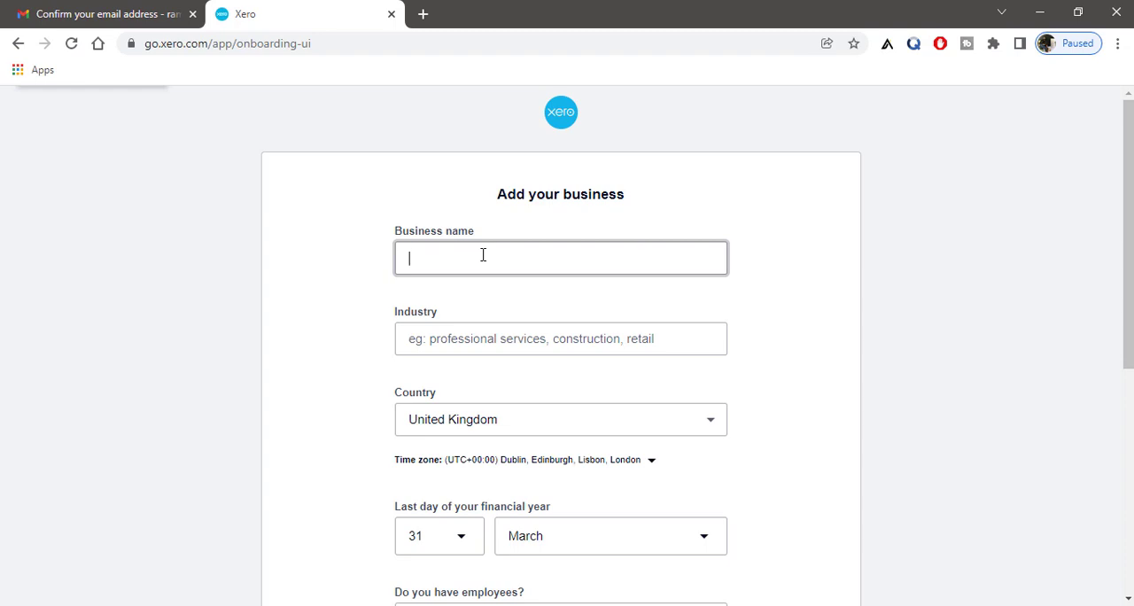
# Step: Enter RH E Academy as the business name and choose Professional Telecommunications Services as the industry
pyautogui.write('RH E Academy')
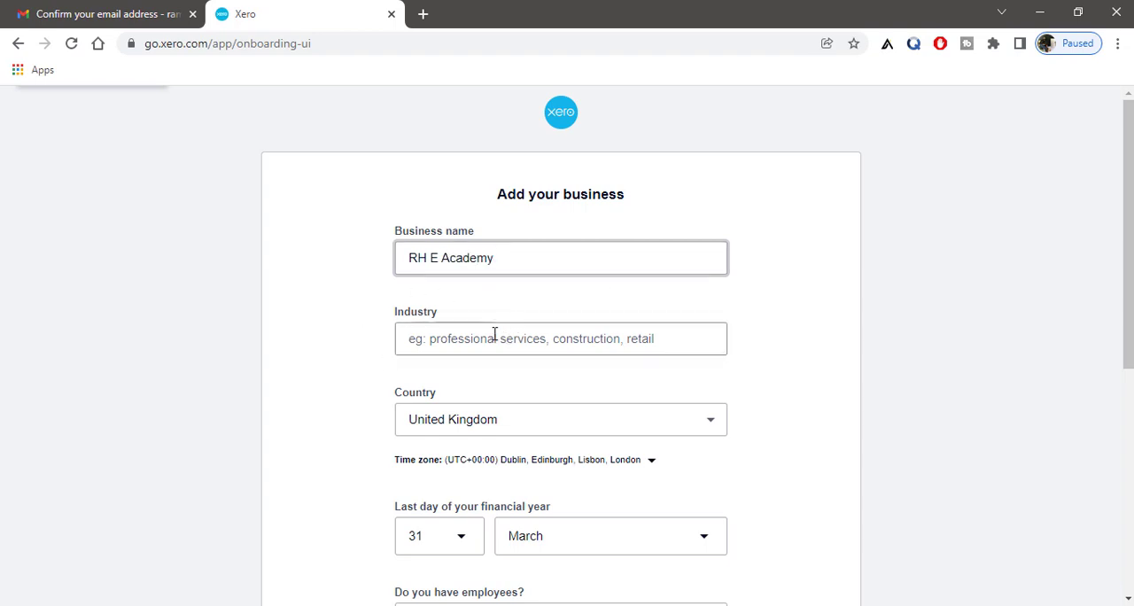
pyautogui.click(494, 335)
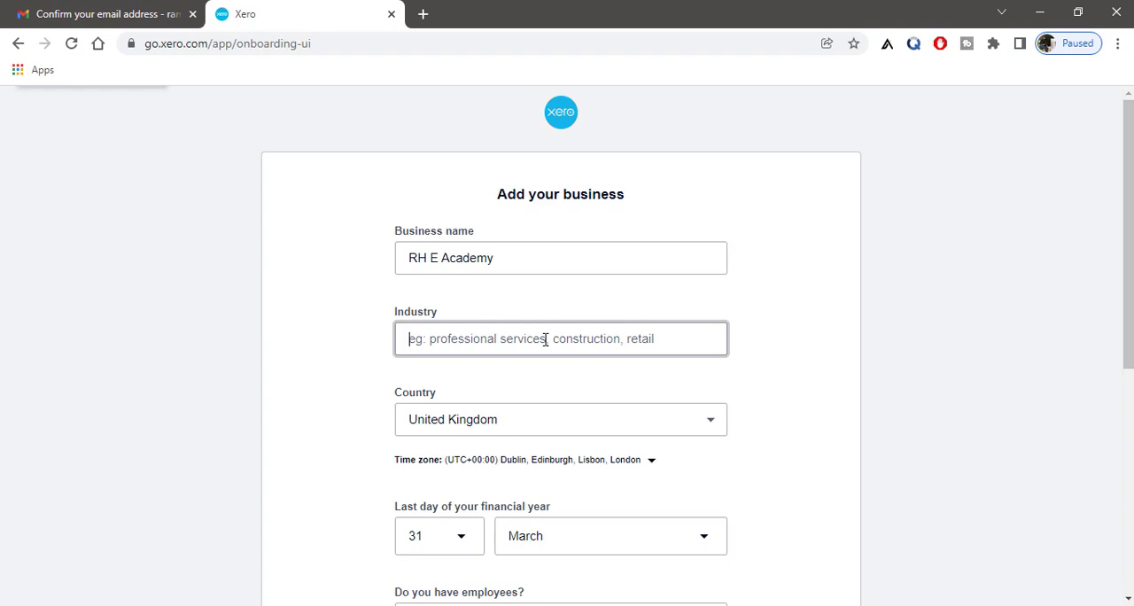
pyautogui.write('Tele')
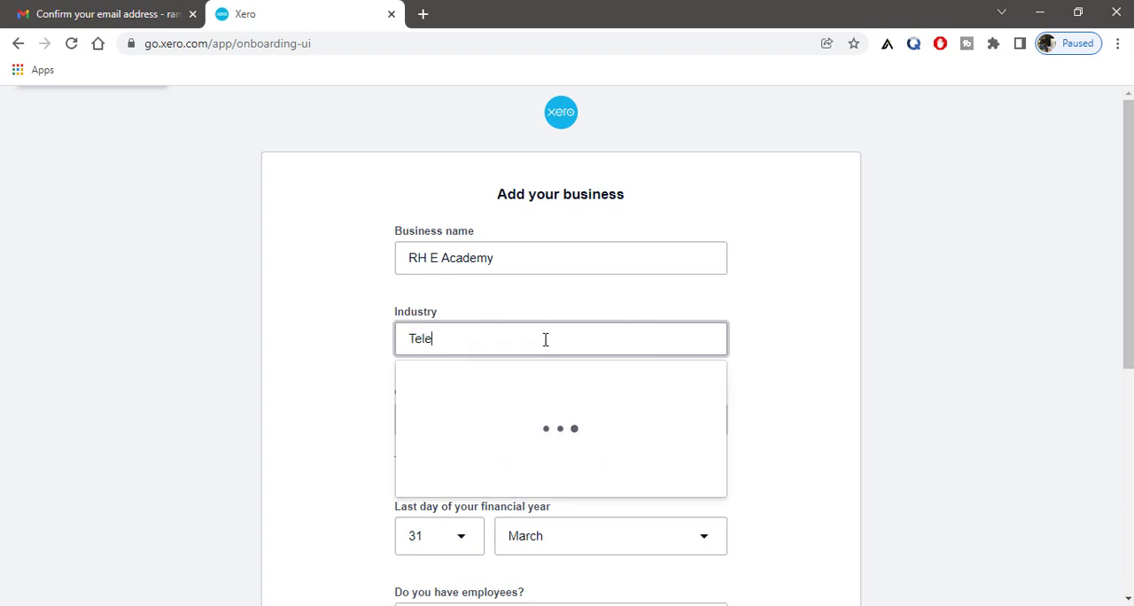
pyautogui.write('commu')
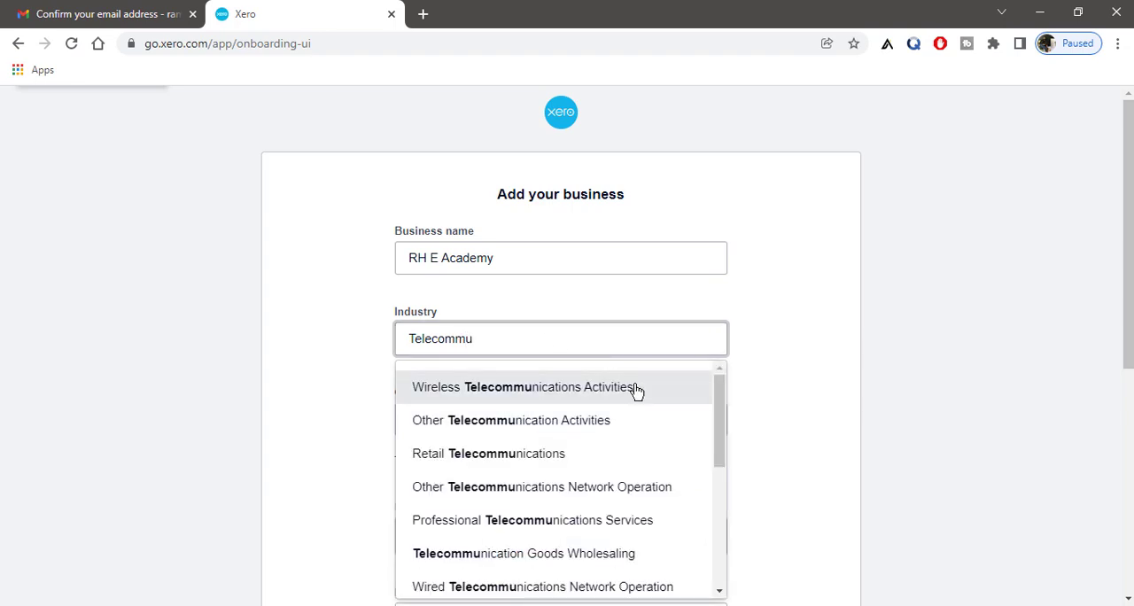
pyautogui.click(591, 528)
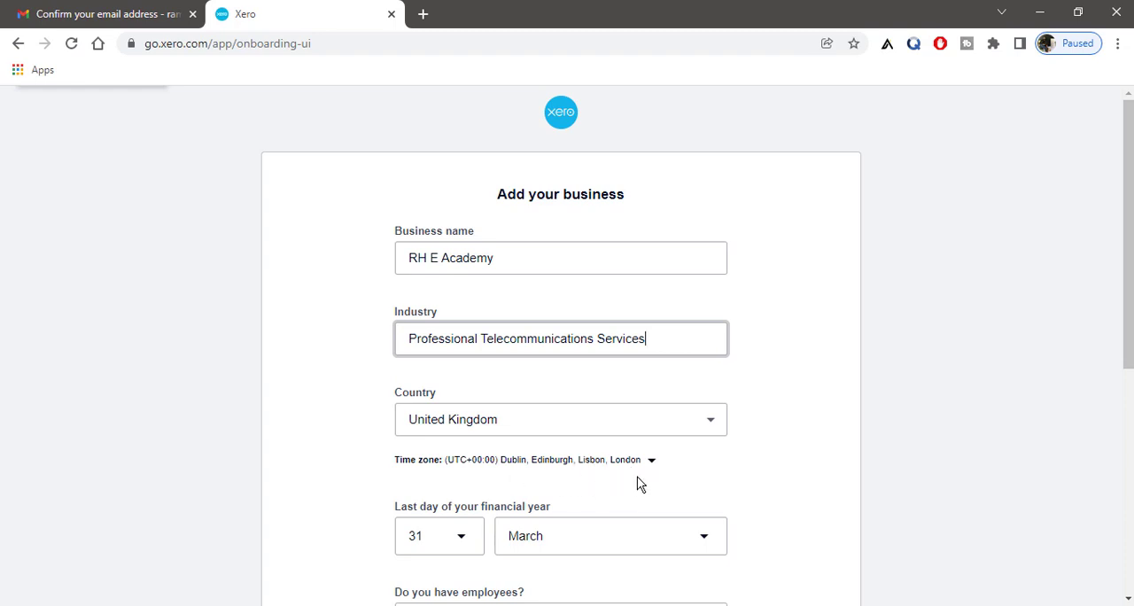
# Step: Answer Yes to having employees and start the trial for the business
pyautogui.scroll(-2, 658, 481)
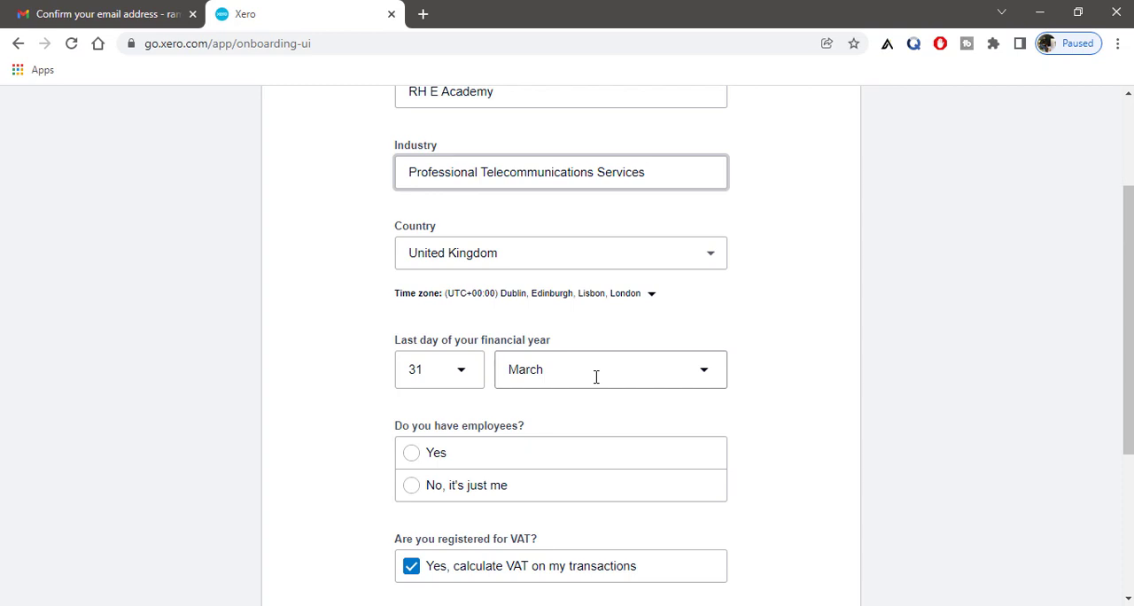
pyautogui.scroll(-1, 596, 376)
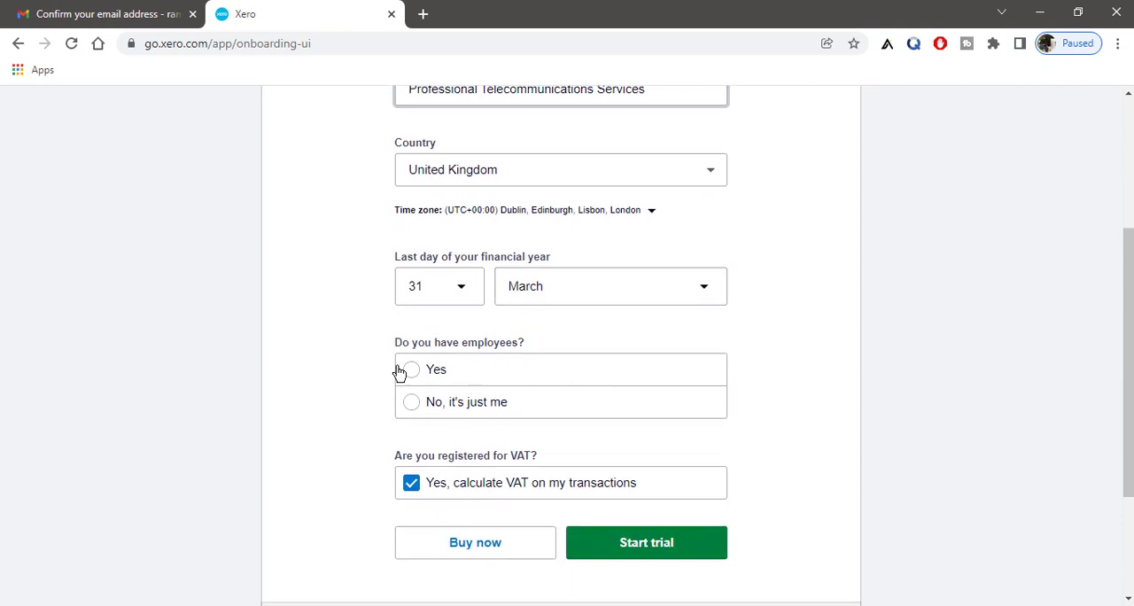
pyautogui.click(413, 372)
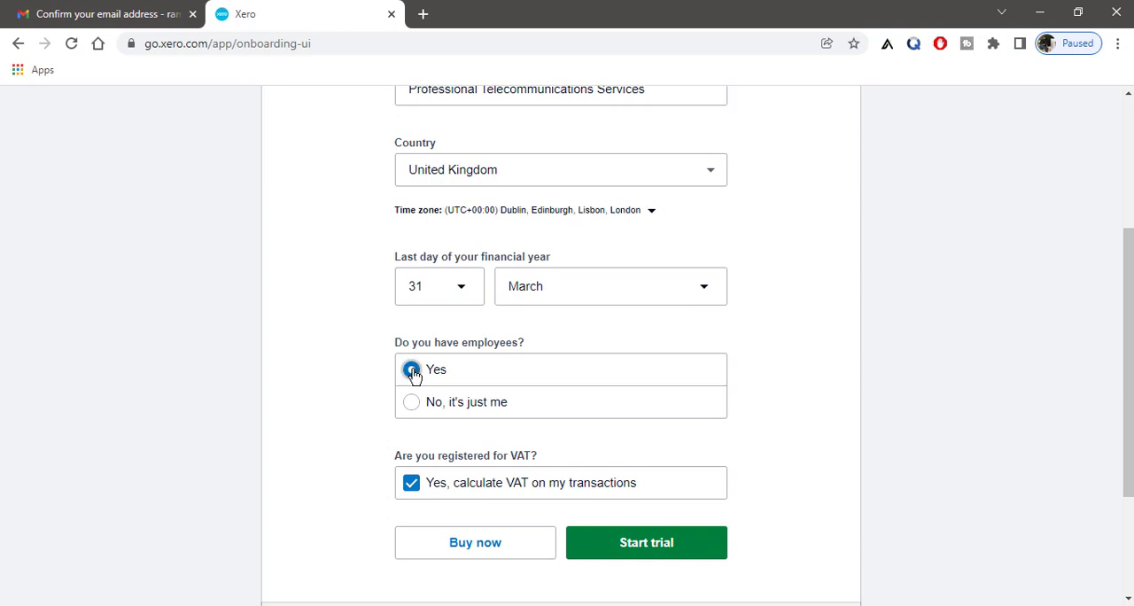
pyautogui.scroll(-1, 422, 416)
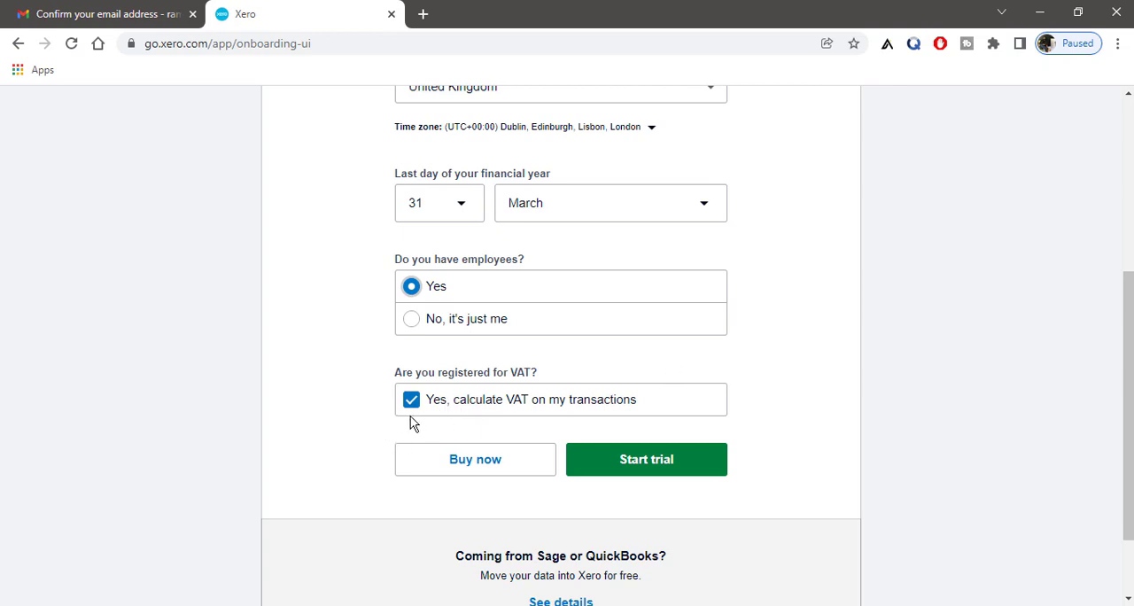
pyautogui.scroll(-2, 802, 469)
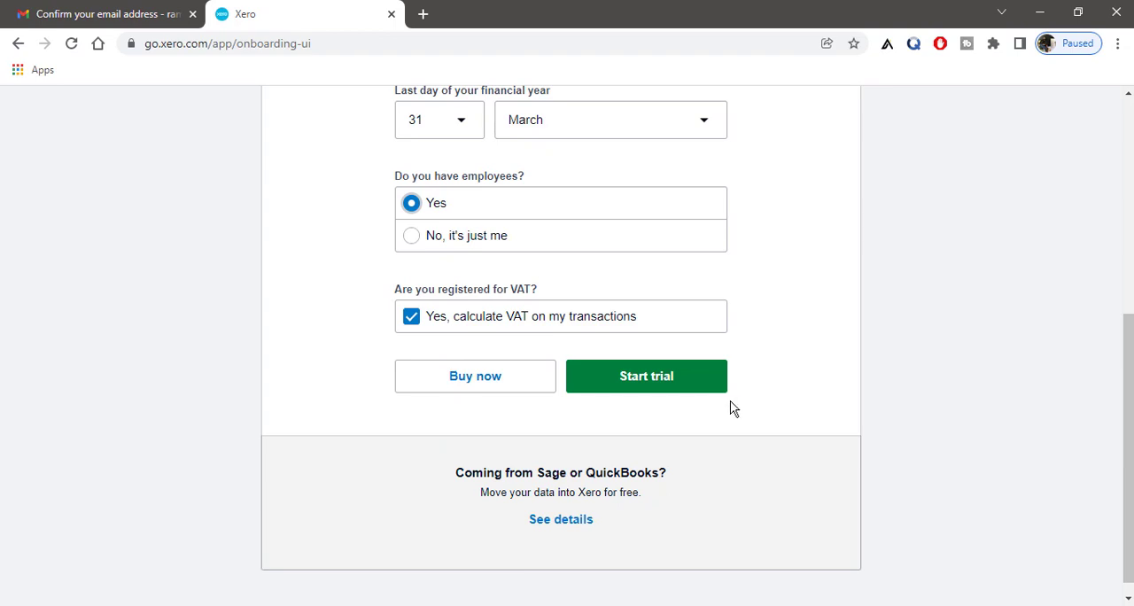
pyautogui.click(675, 387)
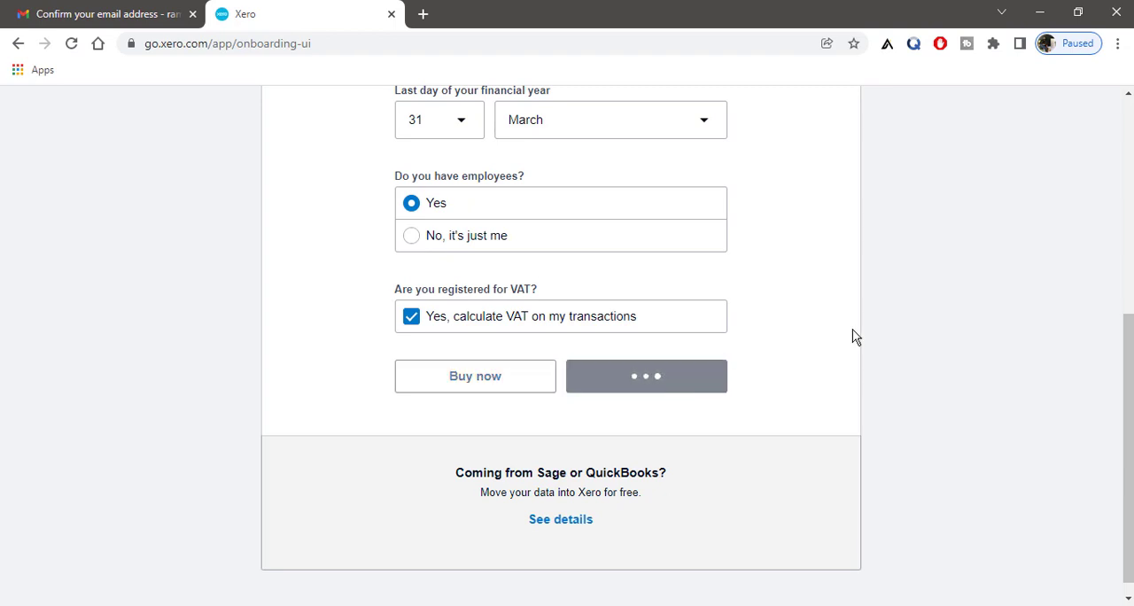